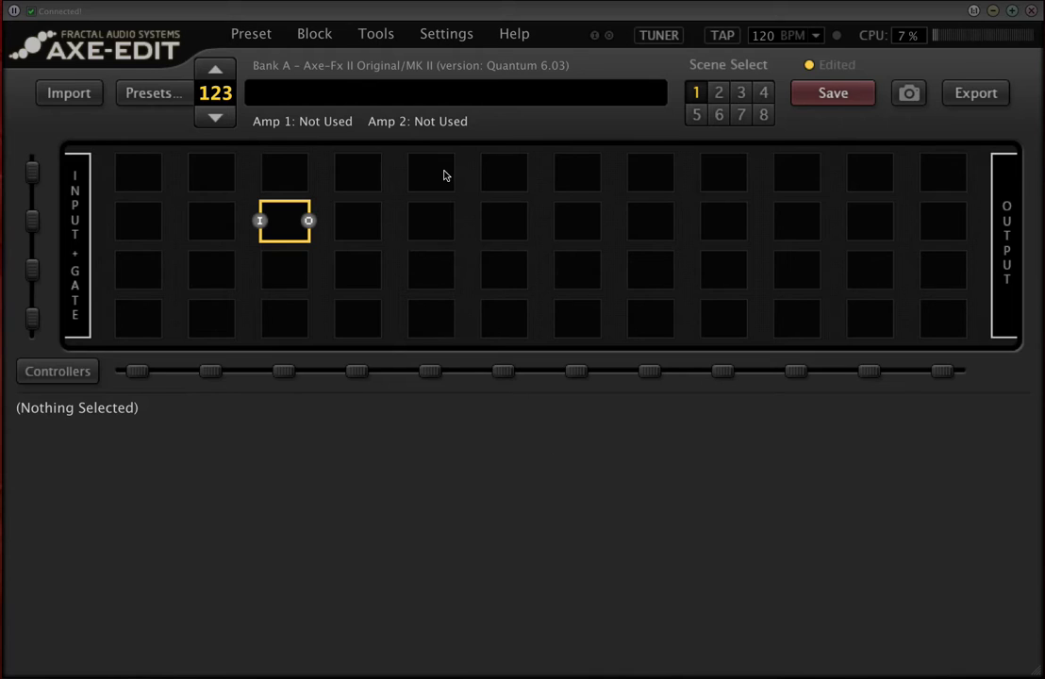
Step: Insert an Amp 1 block into the empty grid cell
right_click(280, 227)
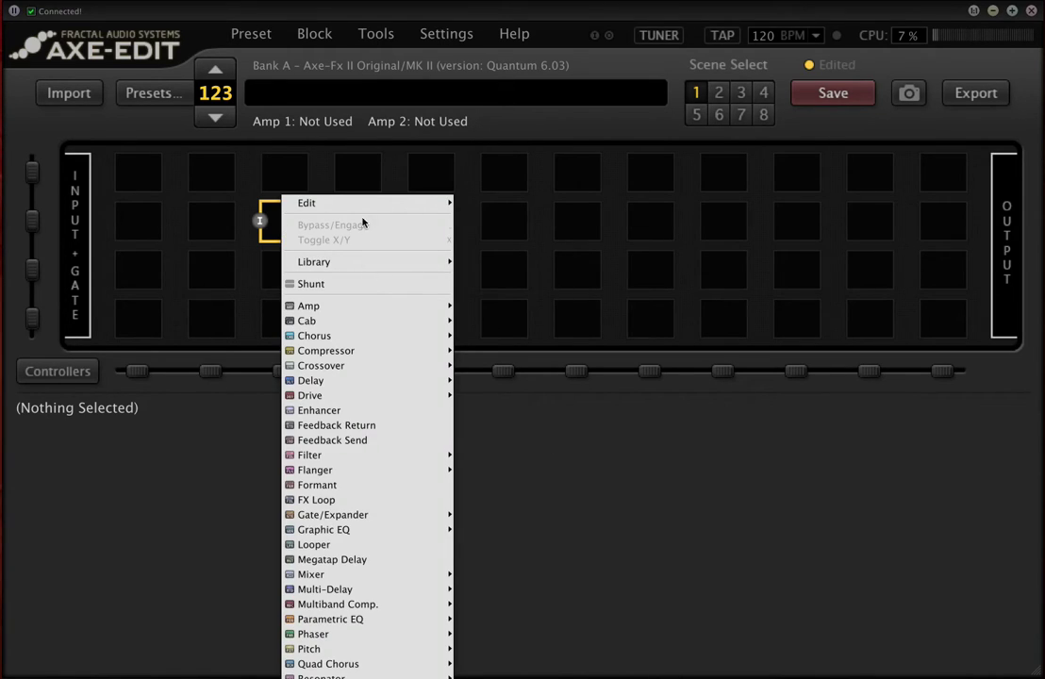
mouse_move(380, 307)
click(469, 305)
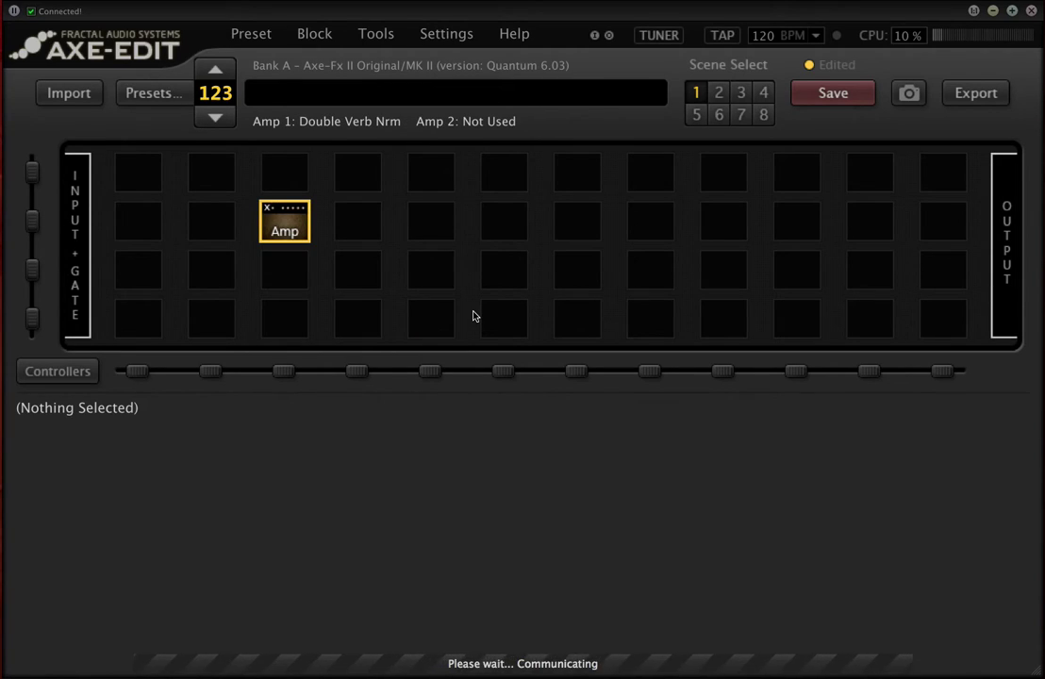
Step: Set the amp's Bass to 4.28, Mid 6.09, Treb 4.13 and Bright 2.66 dB
drag(422, 448, 491, 500)
drag(490, 462, 489, 443)
drag(557, 462, 557, 481)
drag(626, 462, 578, 536)
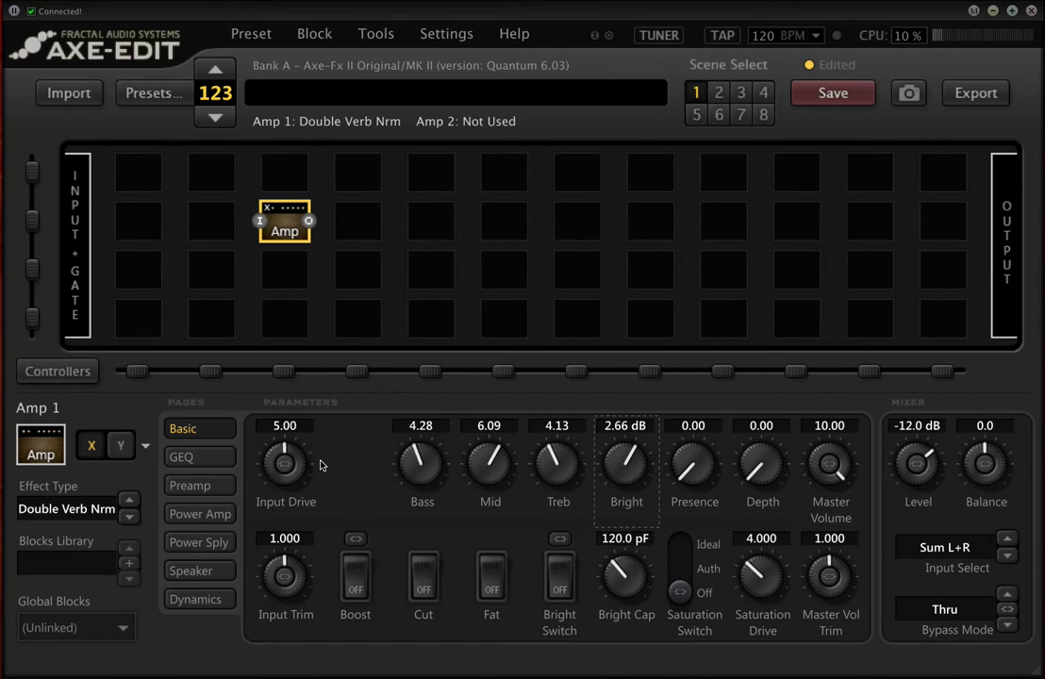
Step: Save the amp block to the Blocks Library as testamp1, then hide Axe-Edit
click(129, 566)
click(174, 583)
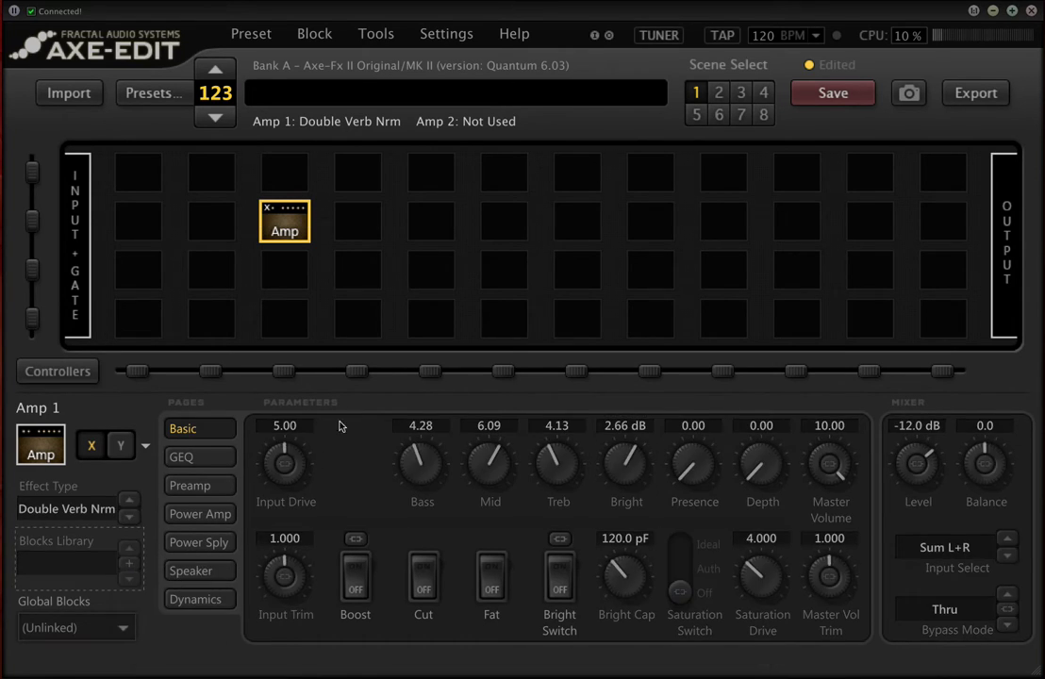
text(testamp1)
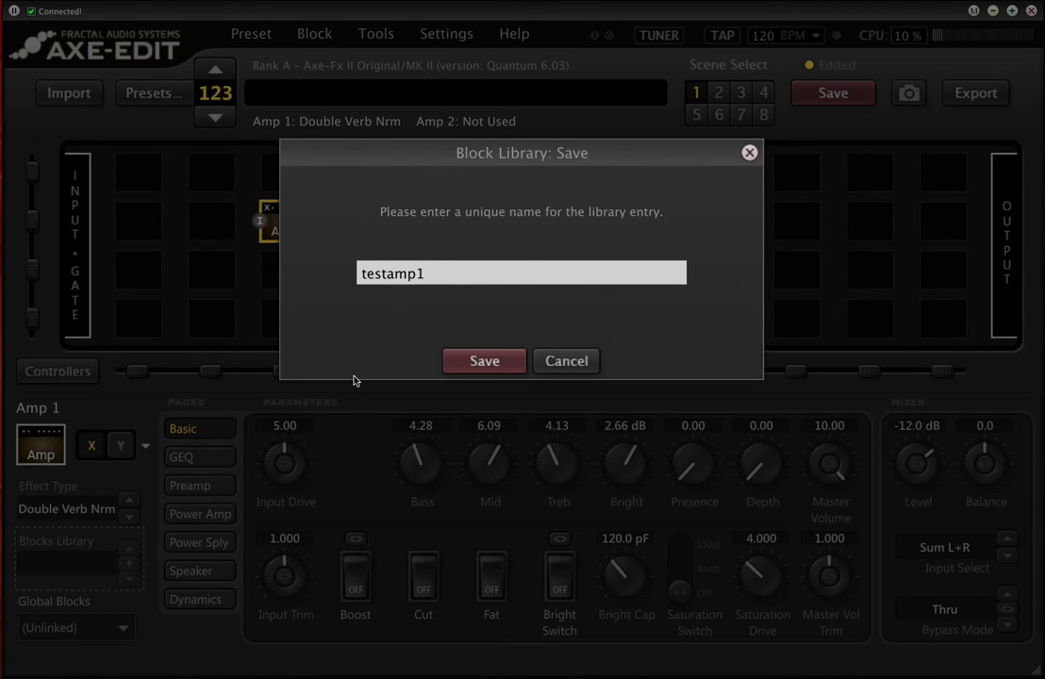
key(Return)
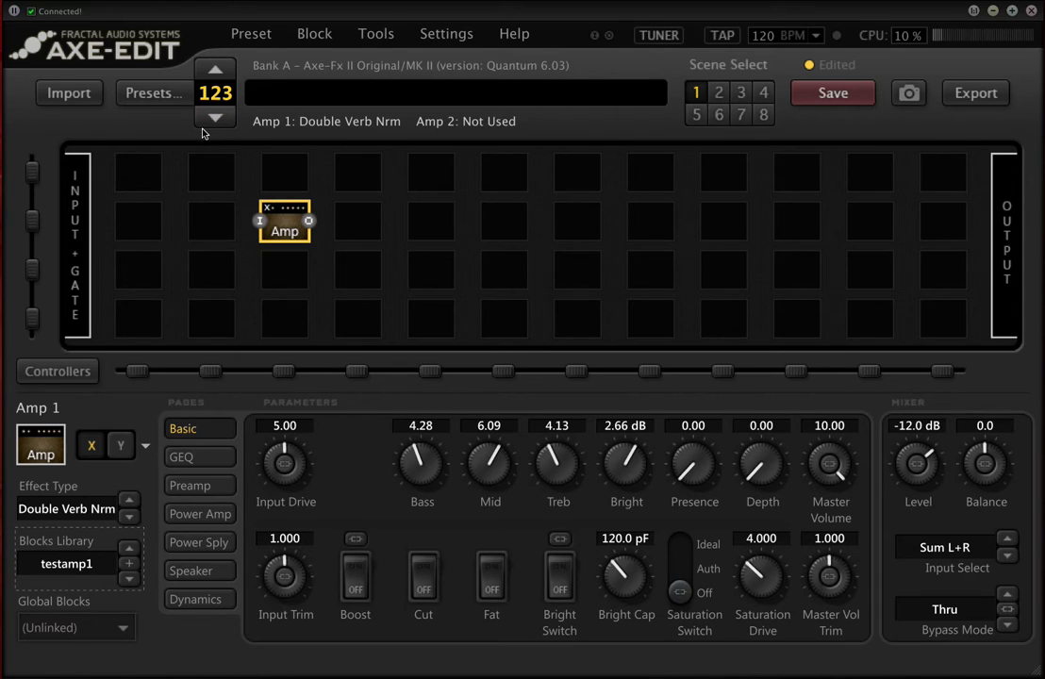
key(super+h)
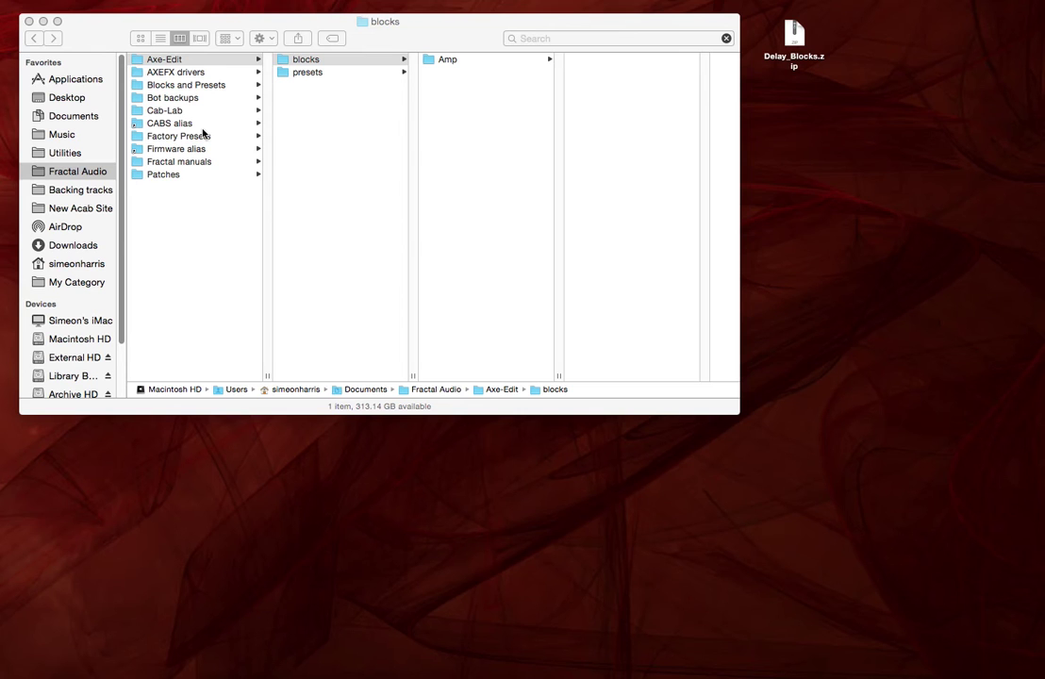
Step: Browse Finder to Axe-Edit › blocks › Amp to reveal testamp1_20170201_141821.blk
click(169, 63)
click(169, 63)
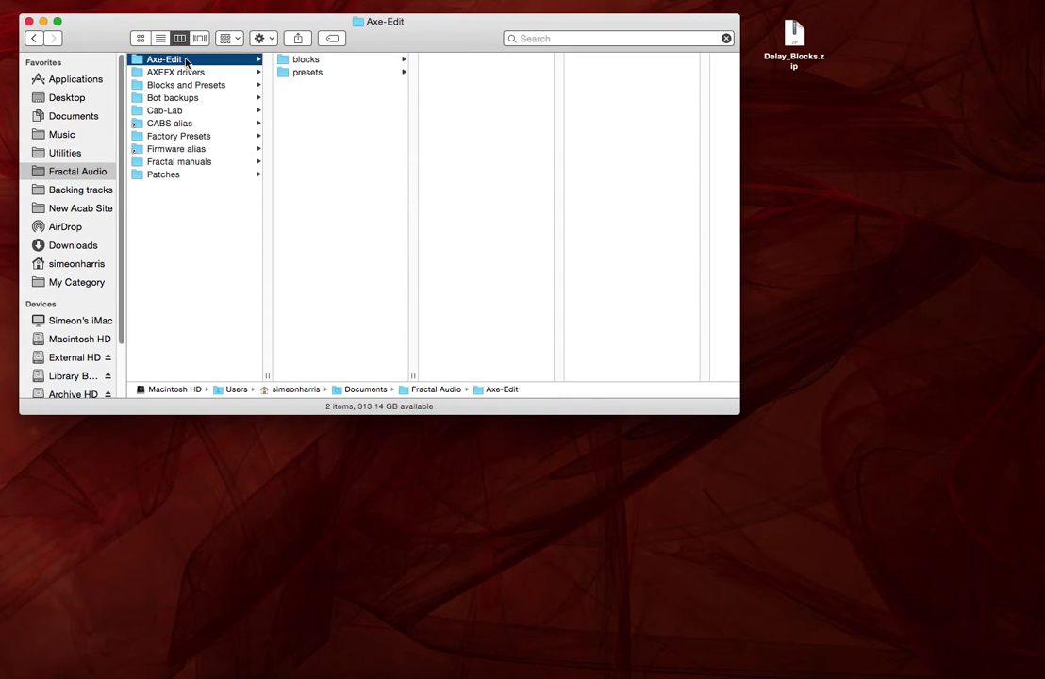
click(349, 62)
click(454, 60)
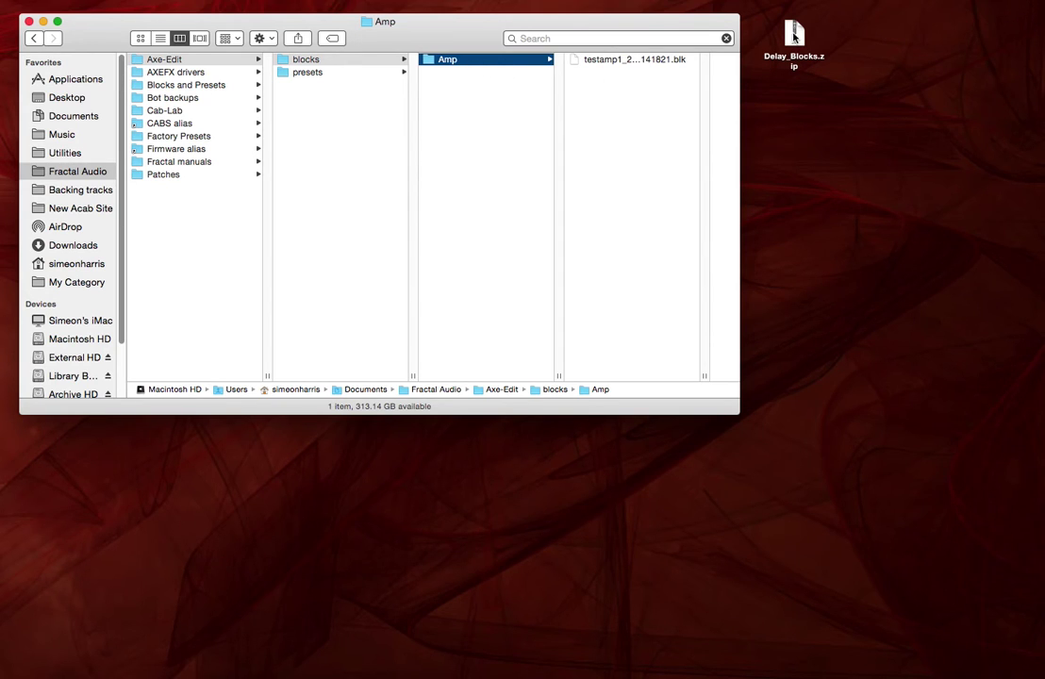
Step: Unzip Delay_Blocks.zip on the Desktop and open the extracted Delay_Blocks folder
drag(794, 35, 795, 88)
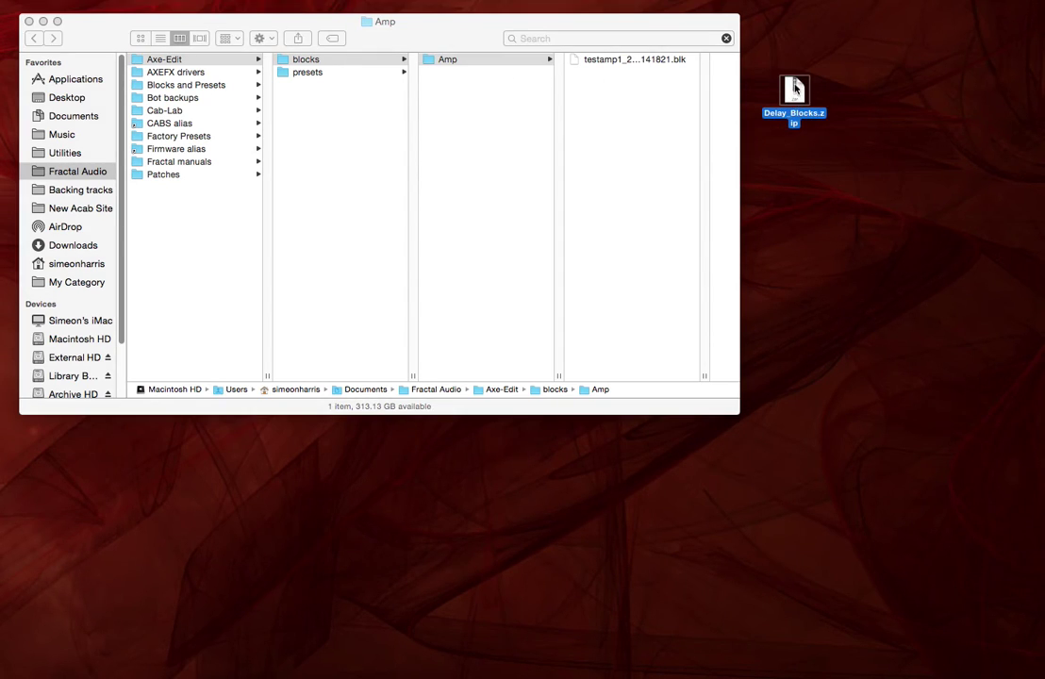
double_click(793, 92)
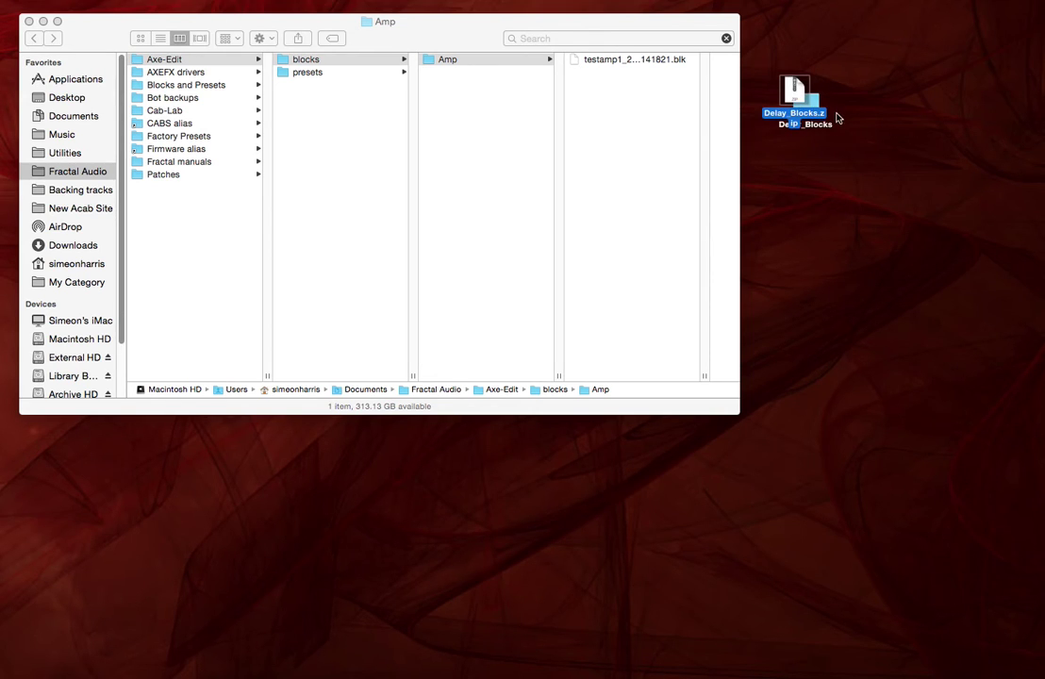
drag(826, 115, 792, 204)
double_click(804, 102)
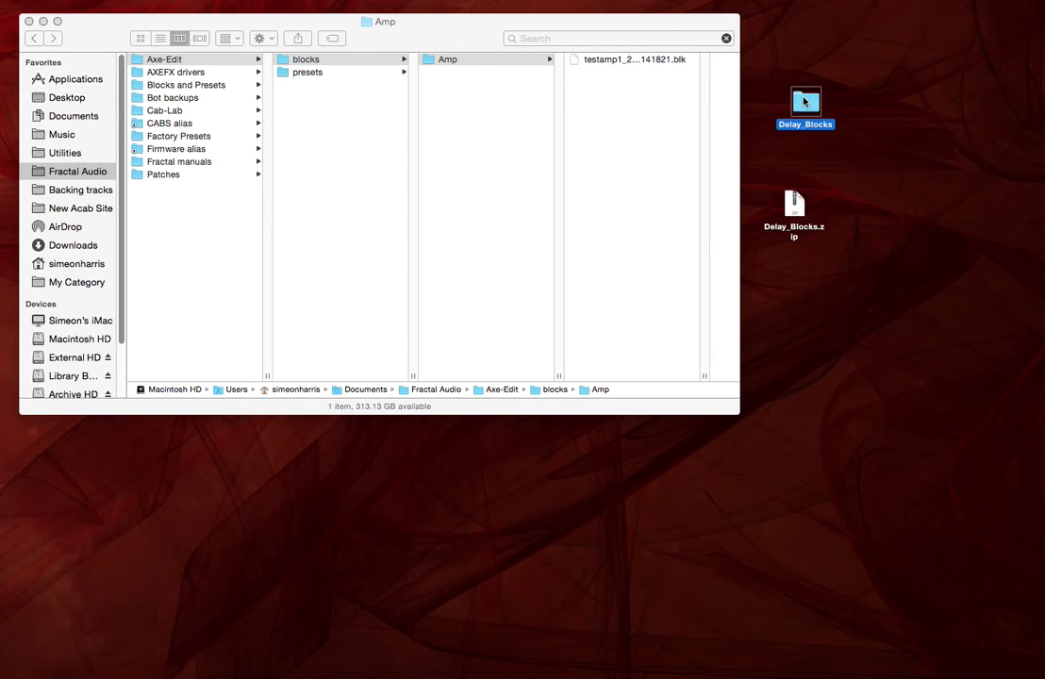
drag(370, 56, 802, 228)
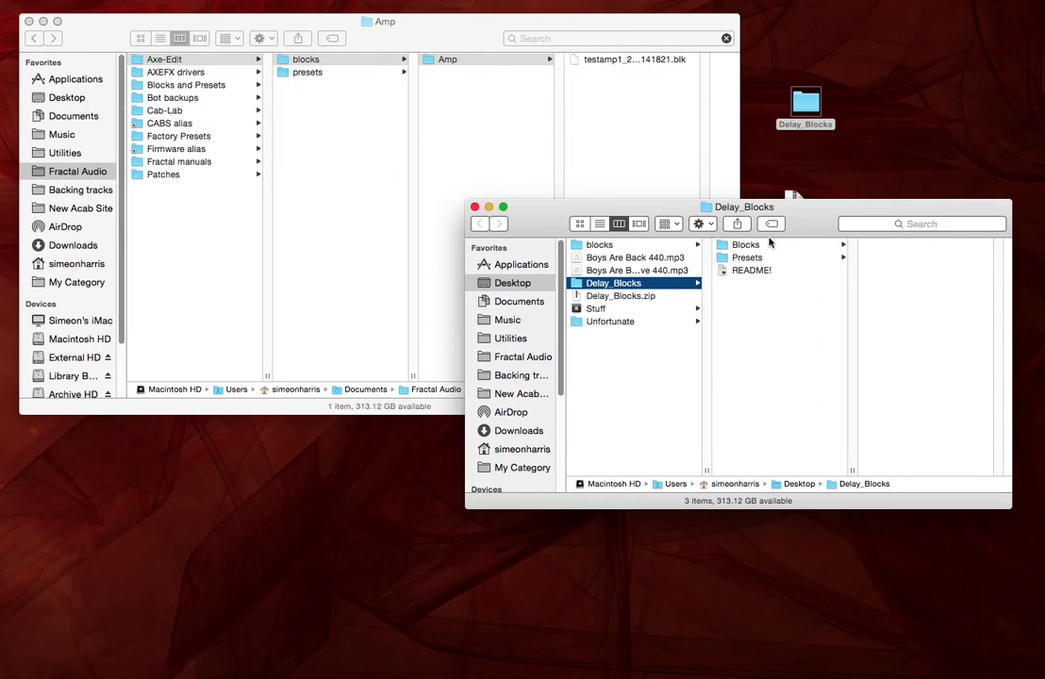
Step: Browse the Blocks folder's Delay, Megatap delay and Multi-Delay folders, ending on Delay's 24 files
click(771, 244)
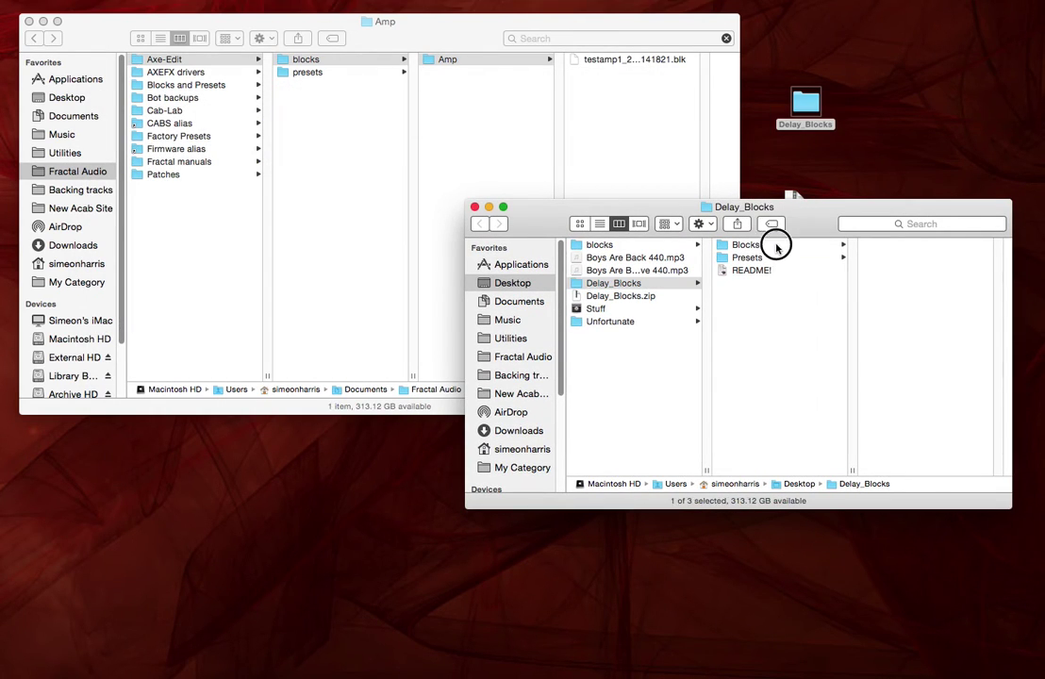
drag(798, 224, 803, 379)
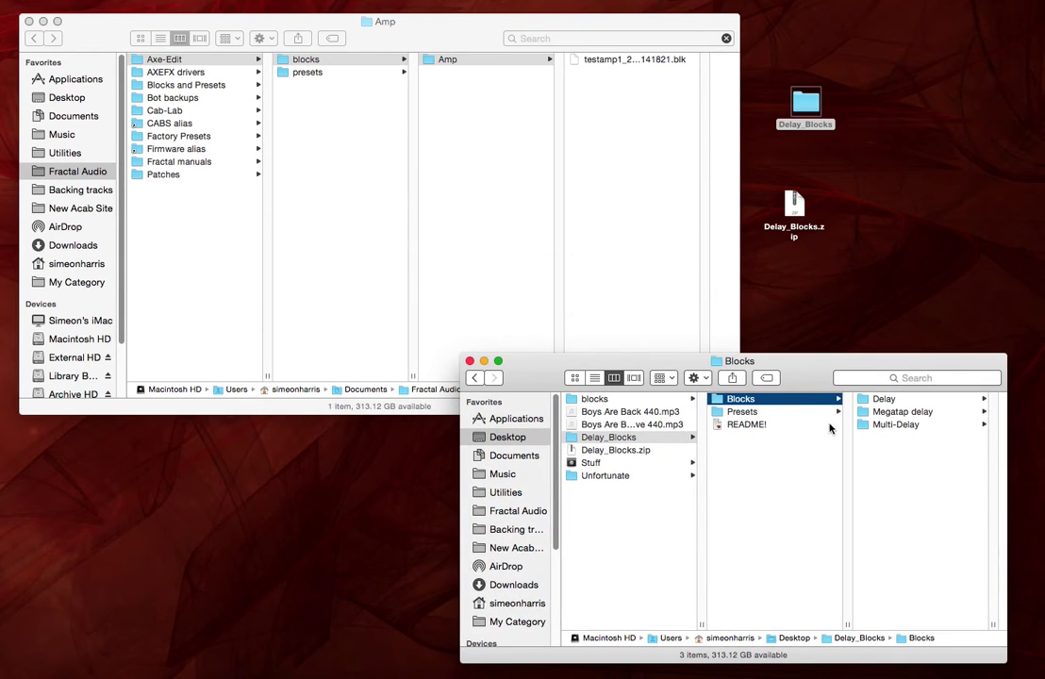
click(881, 399)
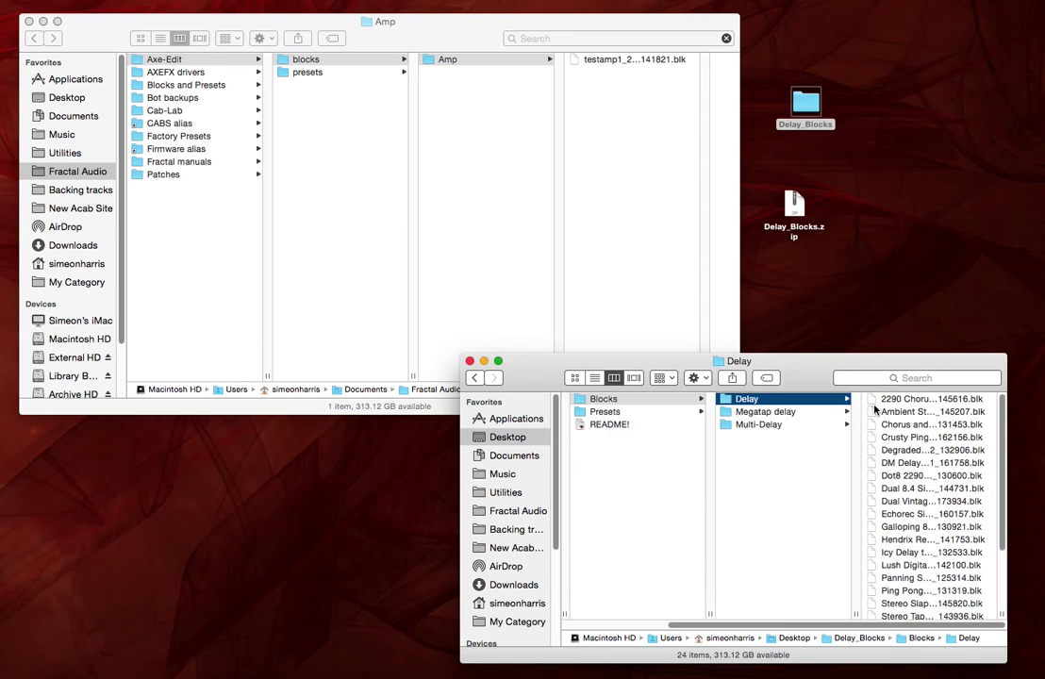
click(807, 412)
click(807, 425)
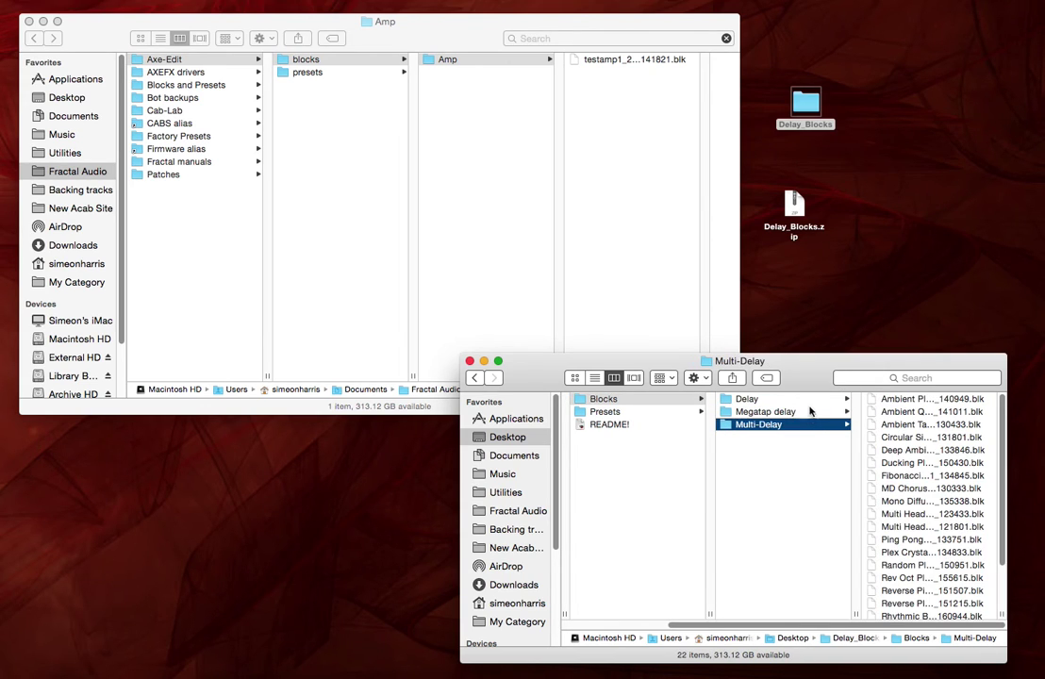
click(785, 399)
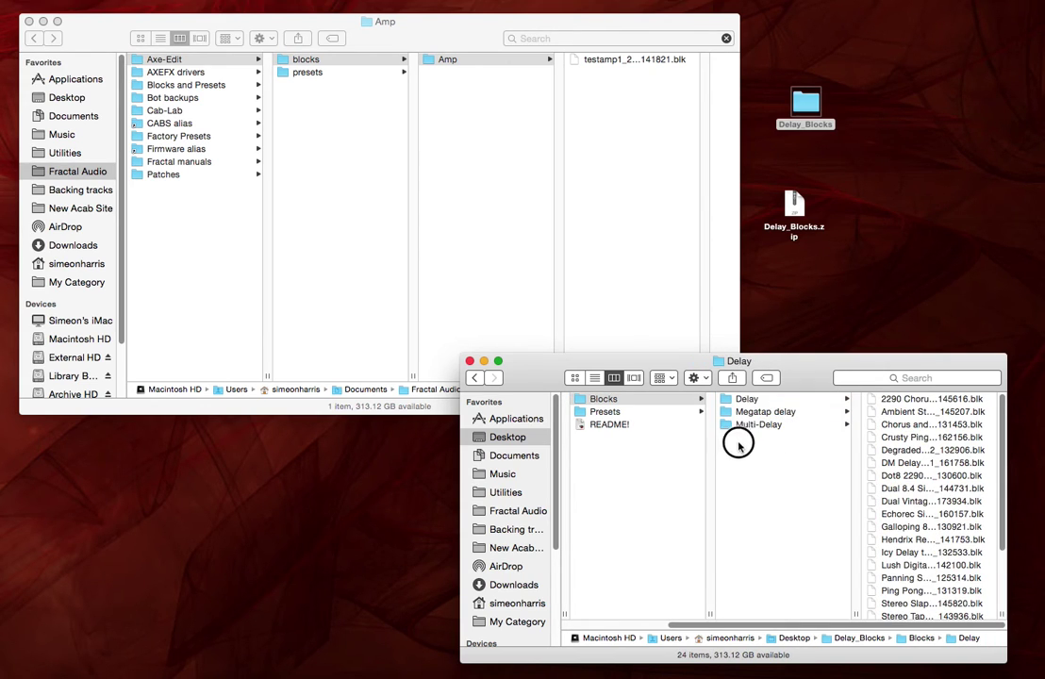
Step: Select the three delay folders, then close the extracted Blocks Finder window
drag(736, 444, 489, 156)
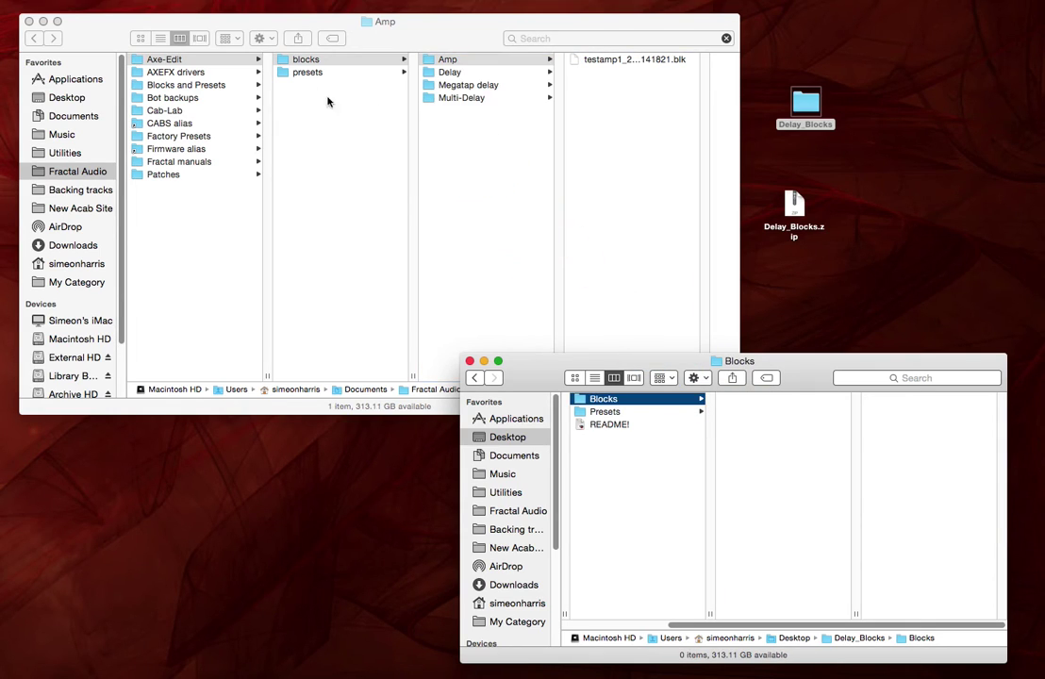
click(218, 64)
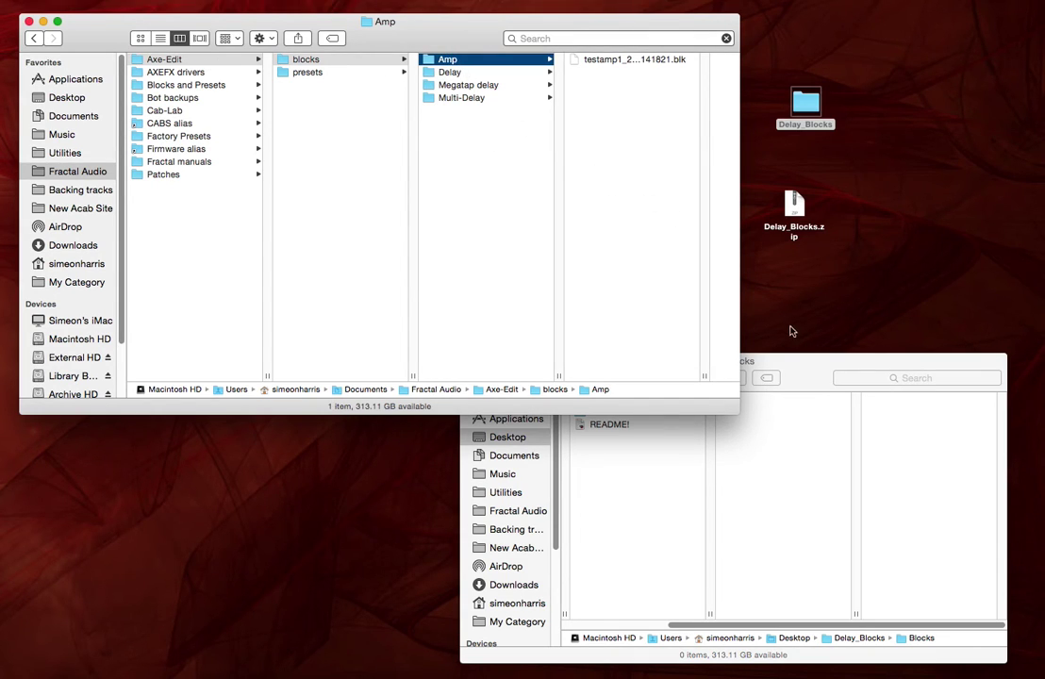
click(809, 368)
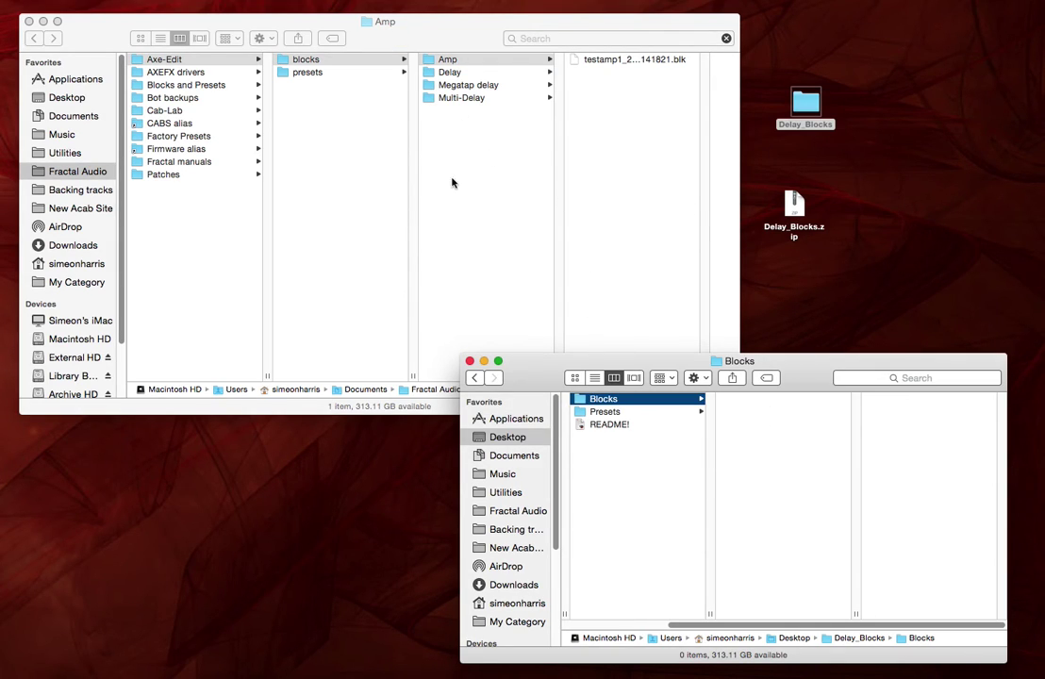
click(470, 361)
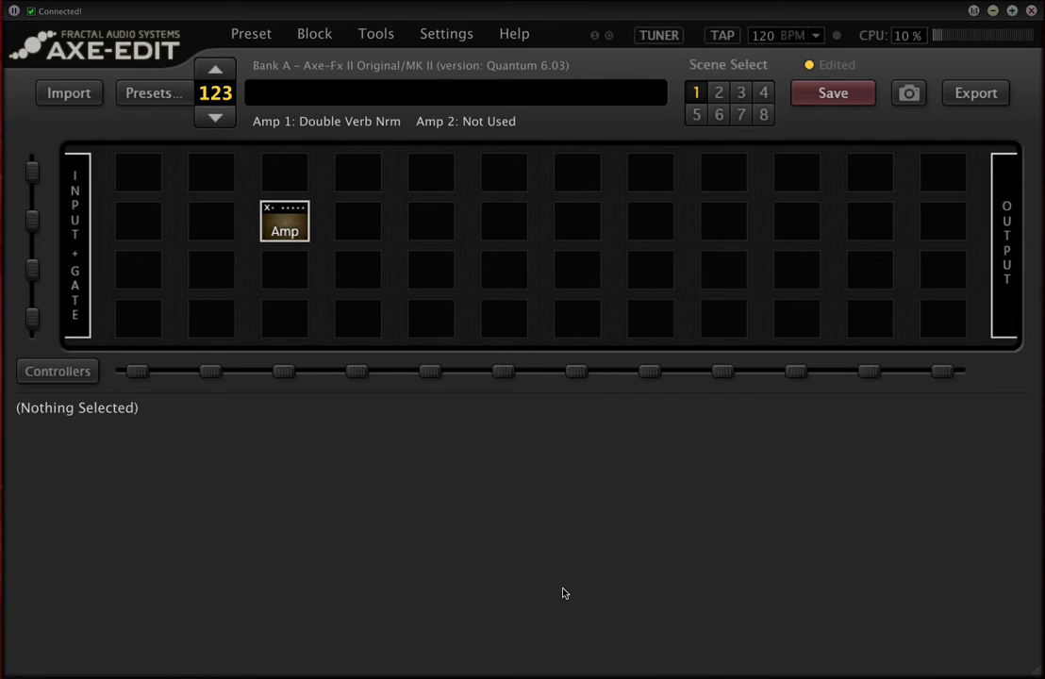
Step: Delete the Amp block from preset 123's grid so Amp 1 reads Not Used
click(289, 231)
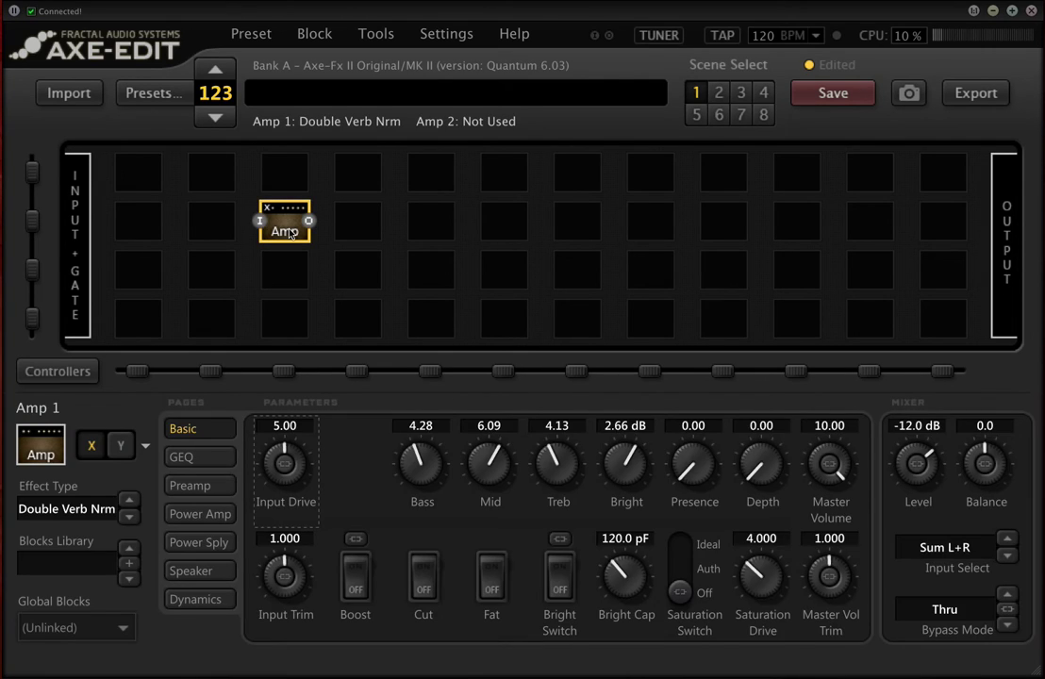
key(Delete)
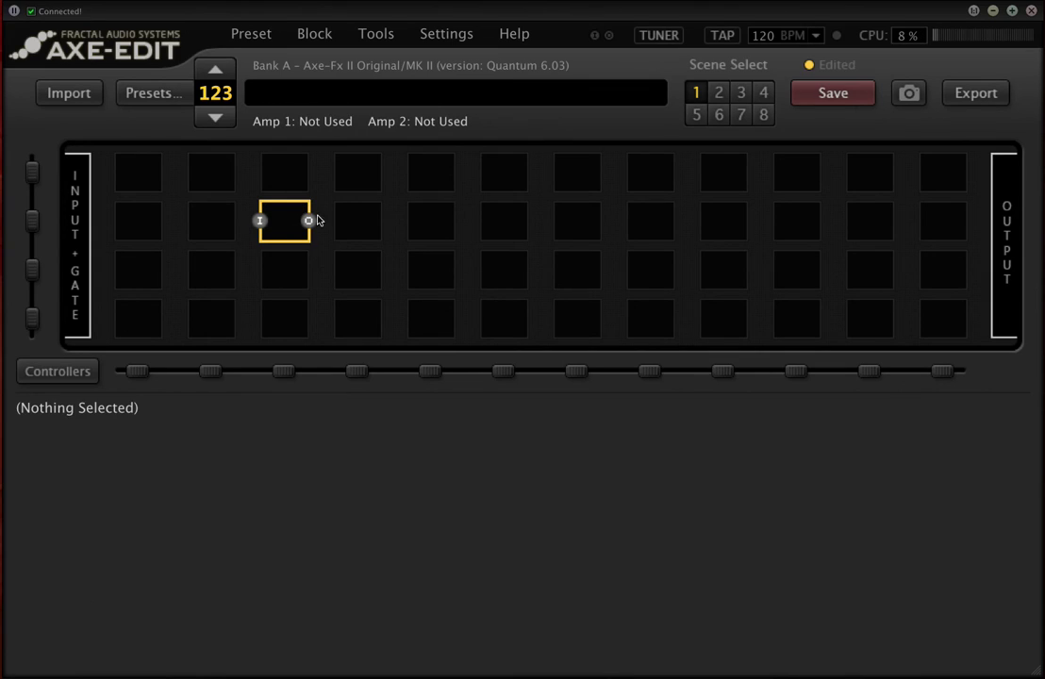
Step: Recall the library's 2290 Chorus Sim Delay entry into the empty second-row cell
click(359, 233)
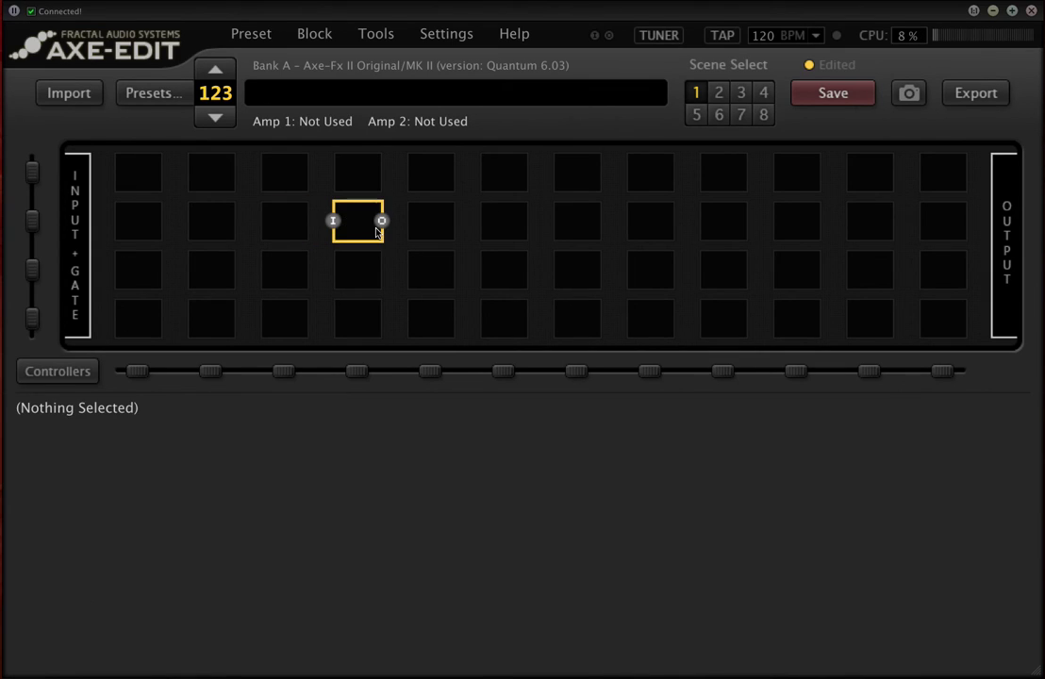
right_click(357, 224)
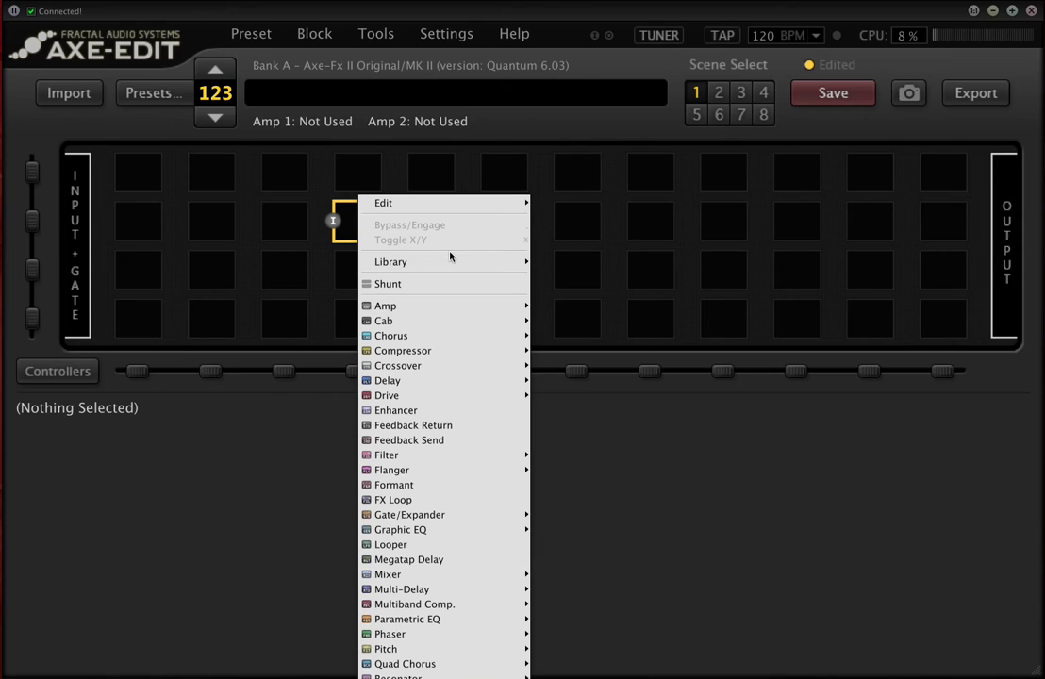
mouse_move(453, 262)
mouse_move(563, 337)
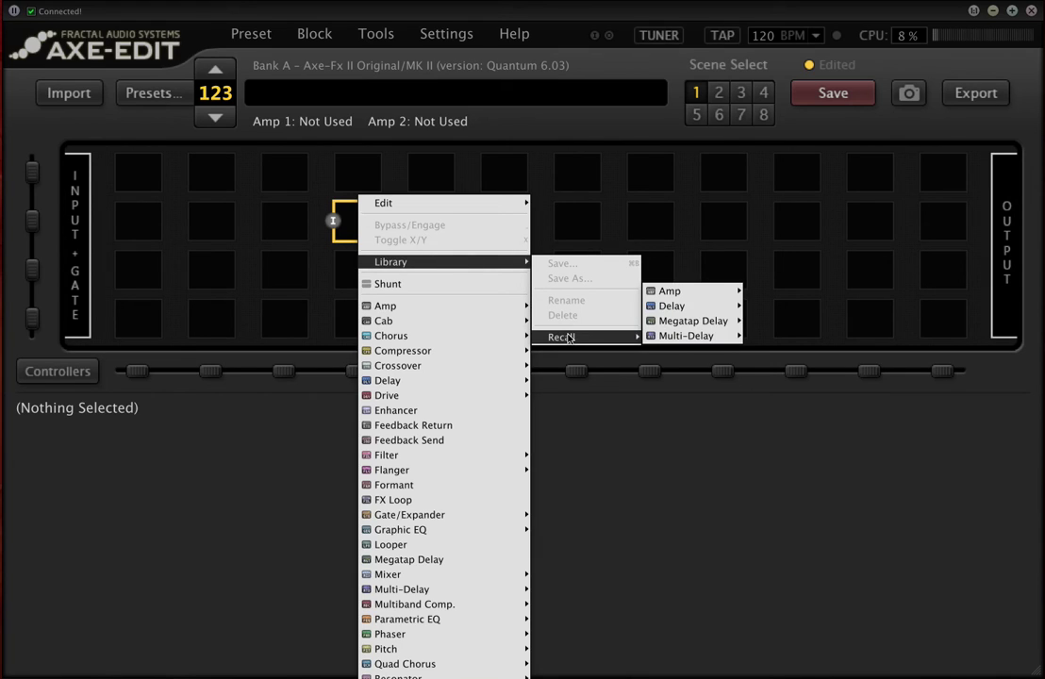
mouse_move(671, 306)
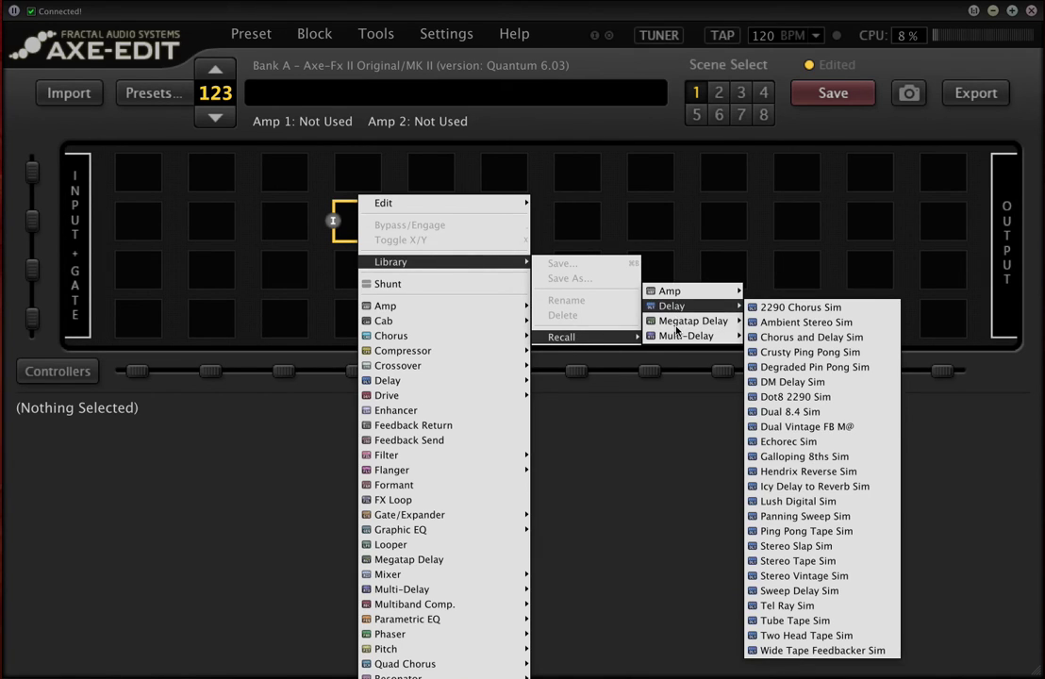
click(768, 310)
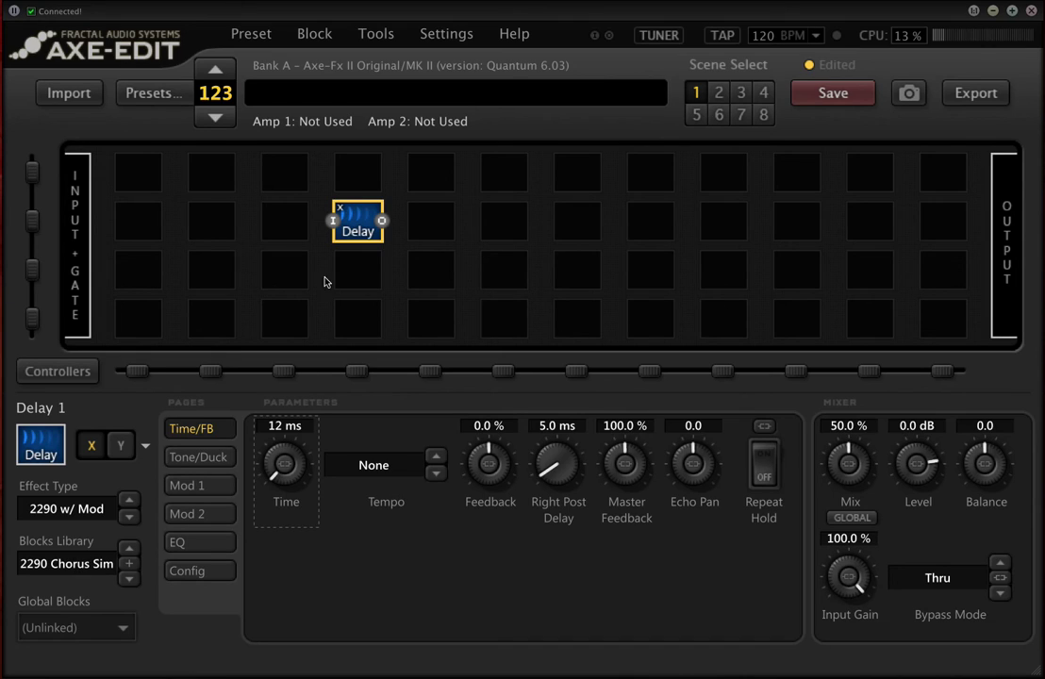
Step: Load the Chorus and Delay Sim library entry into the Delay block and set Mix to 100 %
click(75, 566)
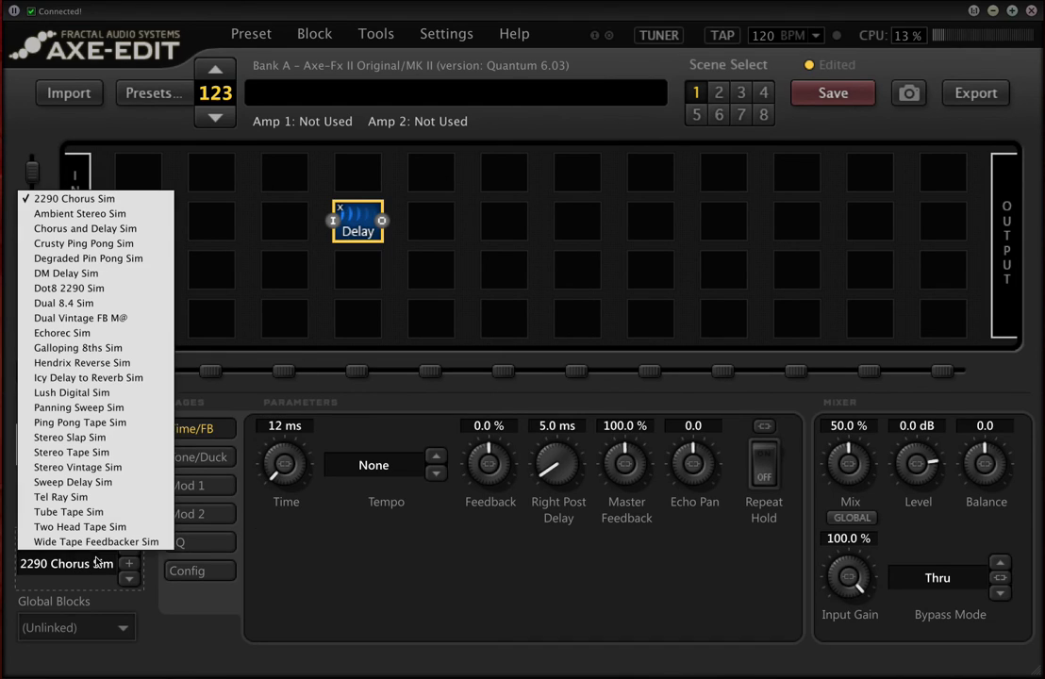
click(85, 229)
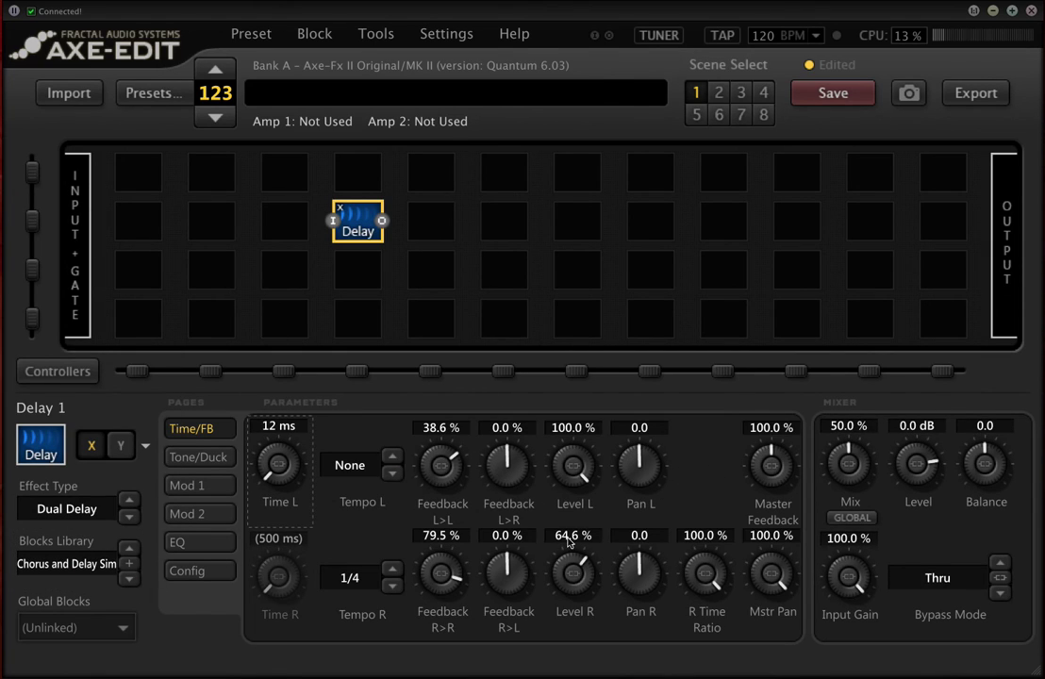
double_click(848, 481)
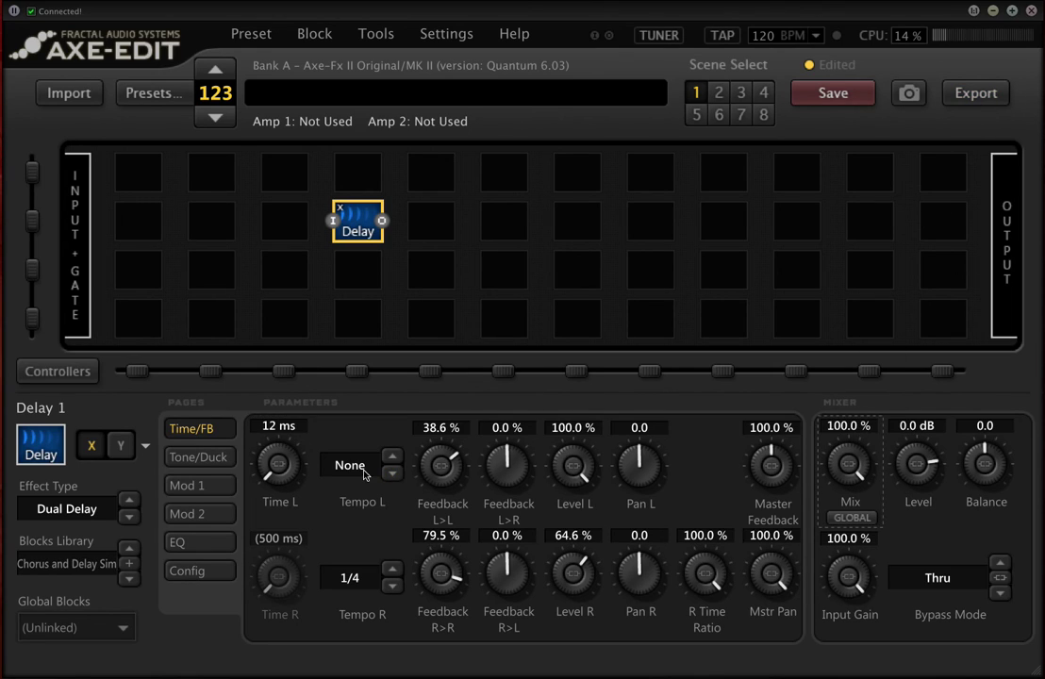
Step: Save the block to the Blocks Library as a new entry named Delay2
click(130, 564)
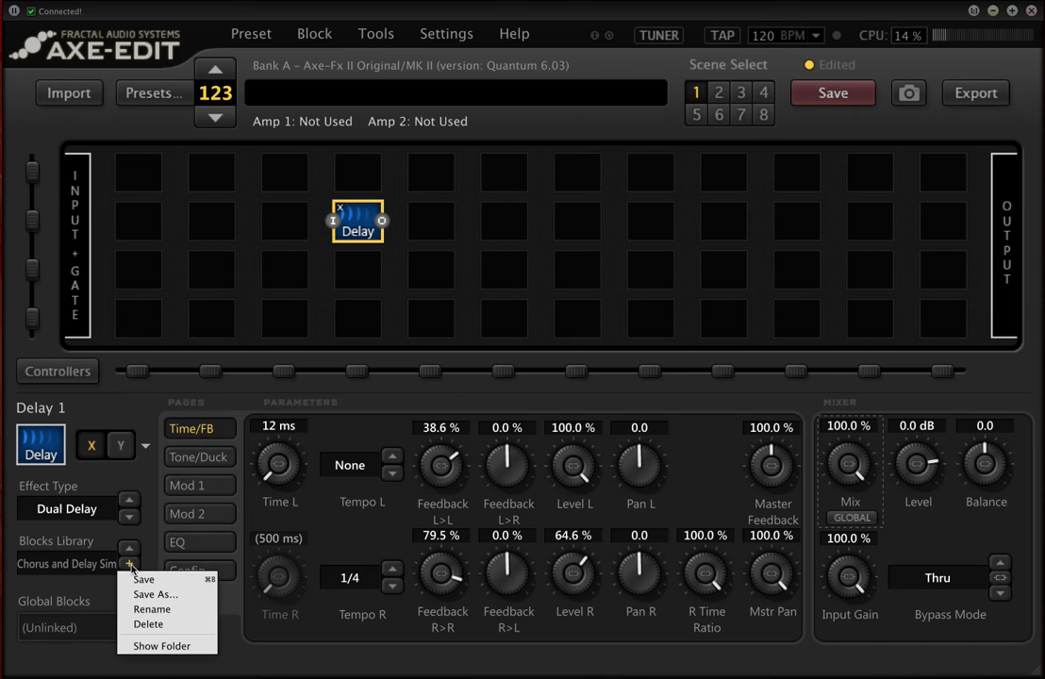
click(155, 596)
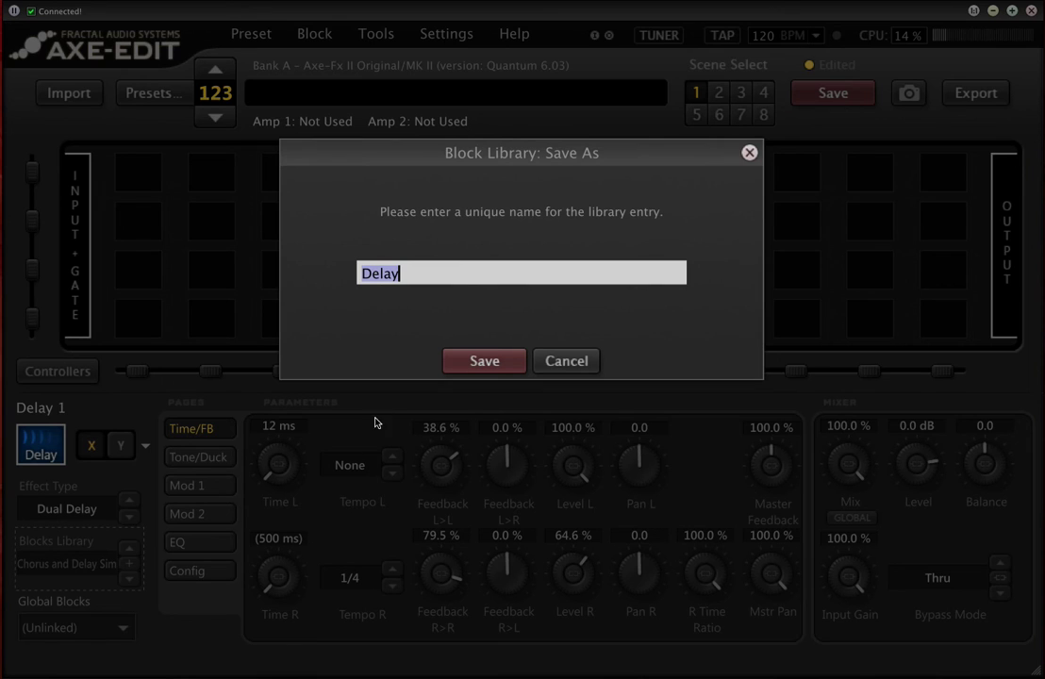
click(422, 273)
drag(423, 273, 338, 266)
click(434, 272)
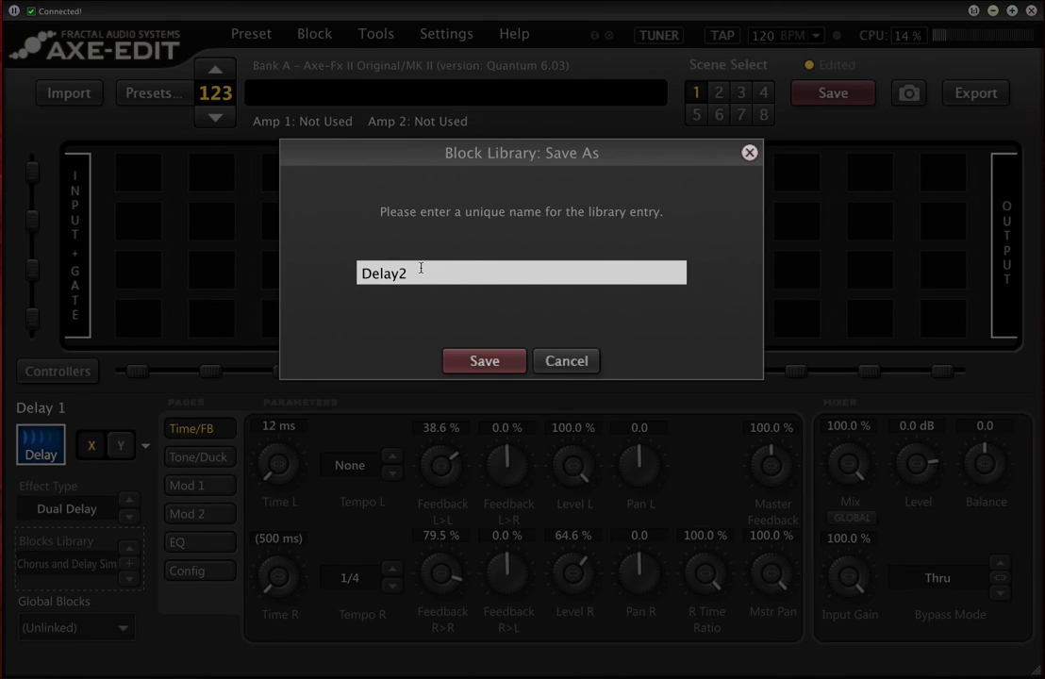
click(483, 360)
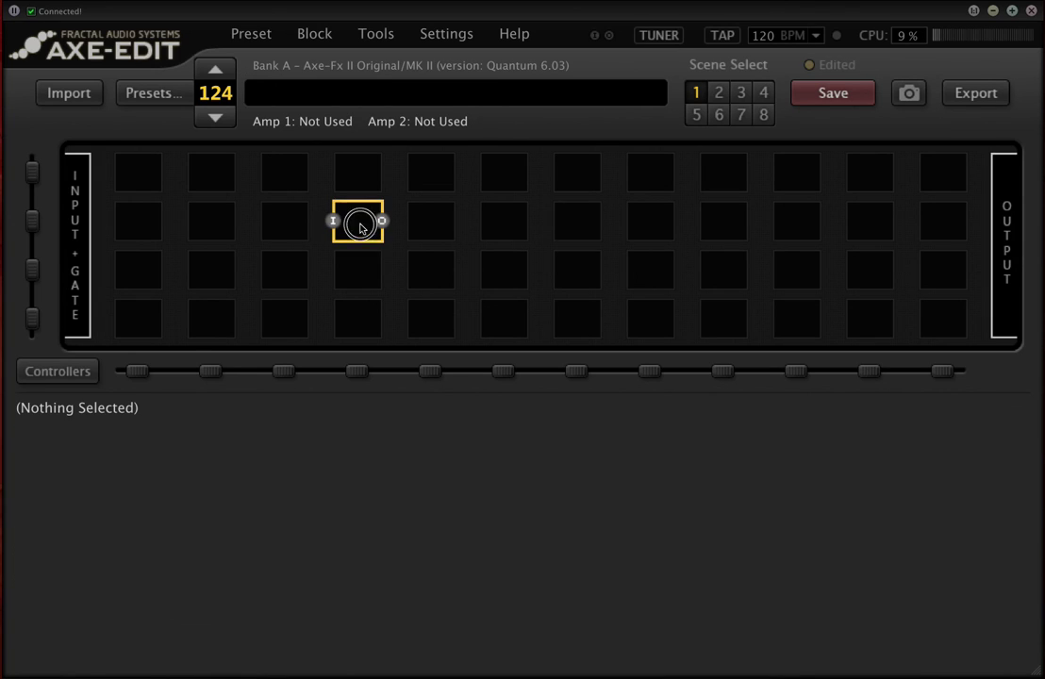
Step: Recall Delay2 from Library > Recall > Delay into preset 124's empty second-row cell
right_click(361, 229)
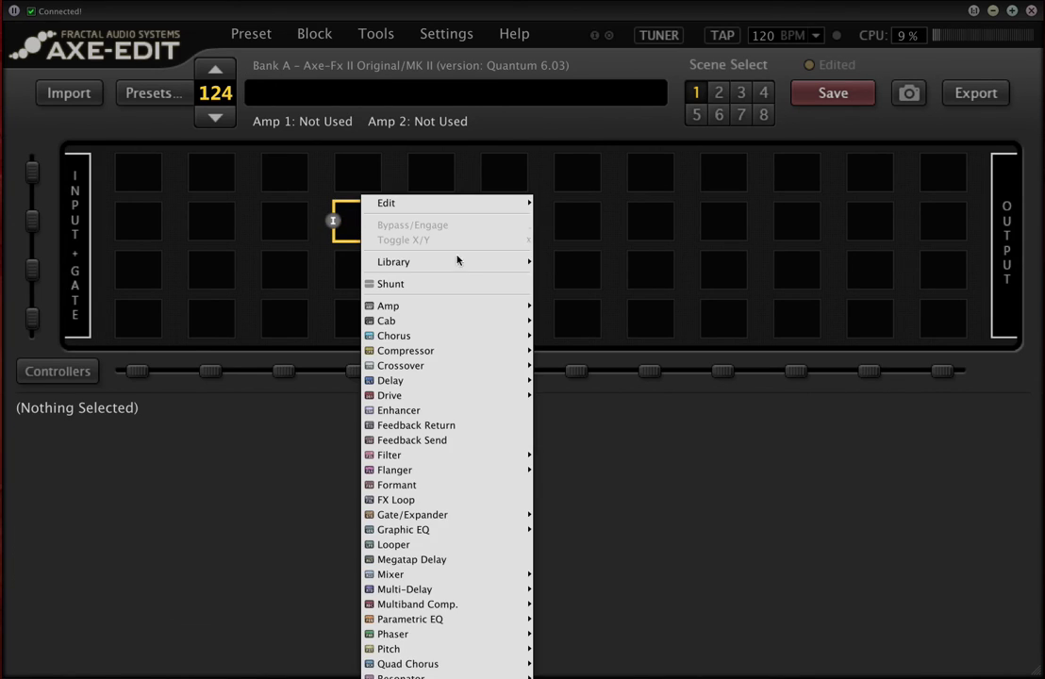
mouse_move(495, 268)
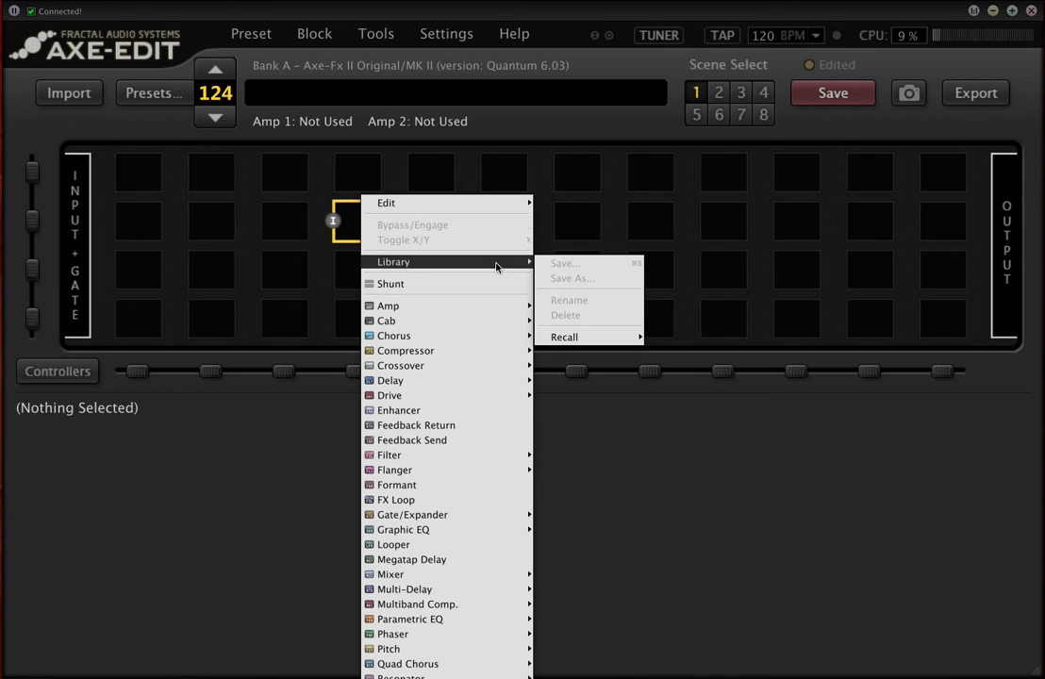
mouse_move(608, 337)
mouse_move(691, 309)
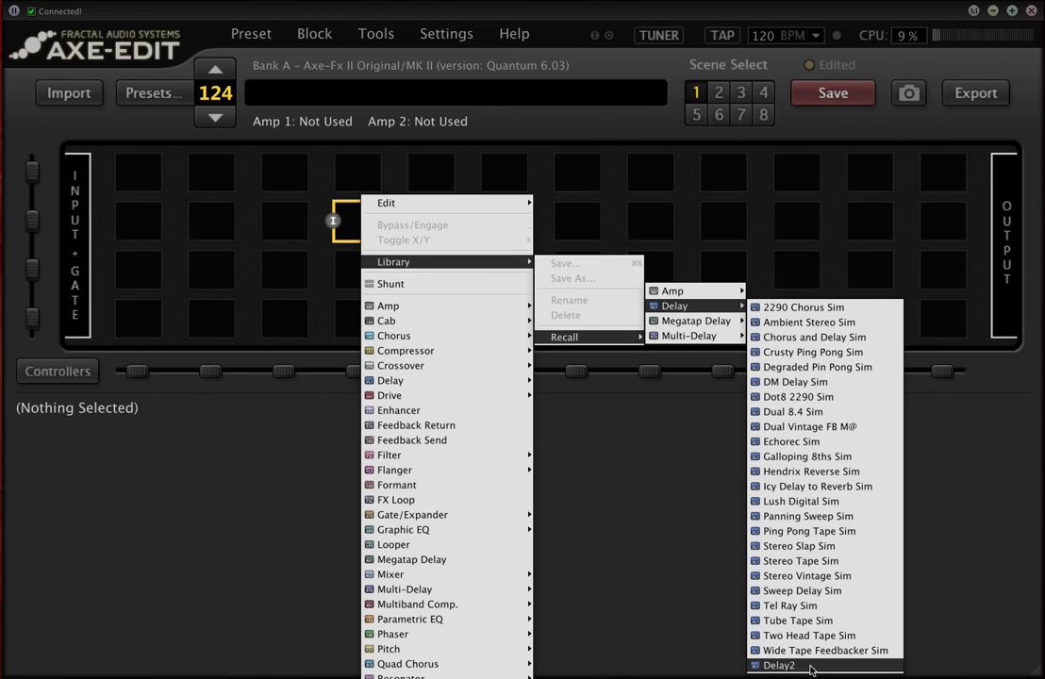
click(780, 665)
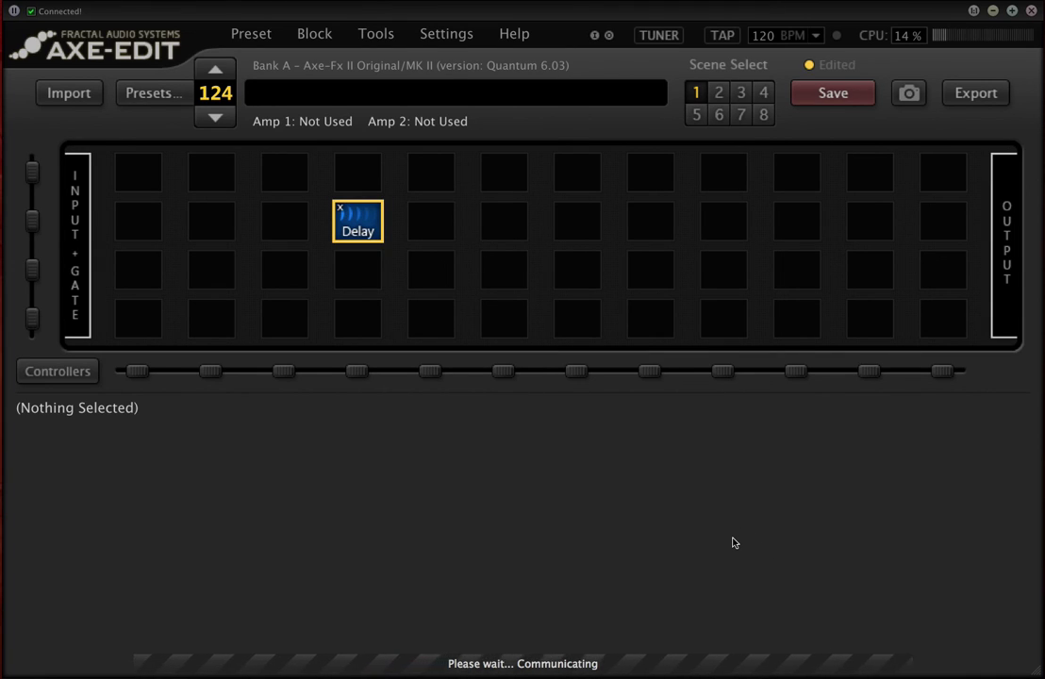